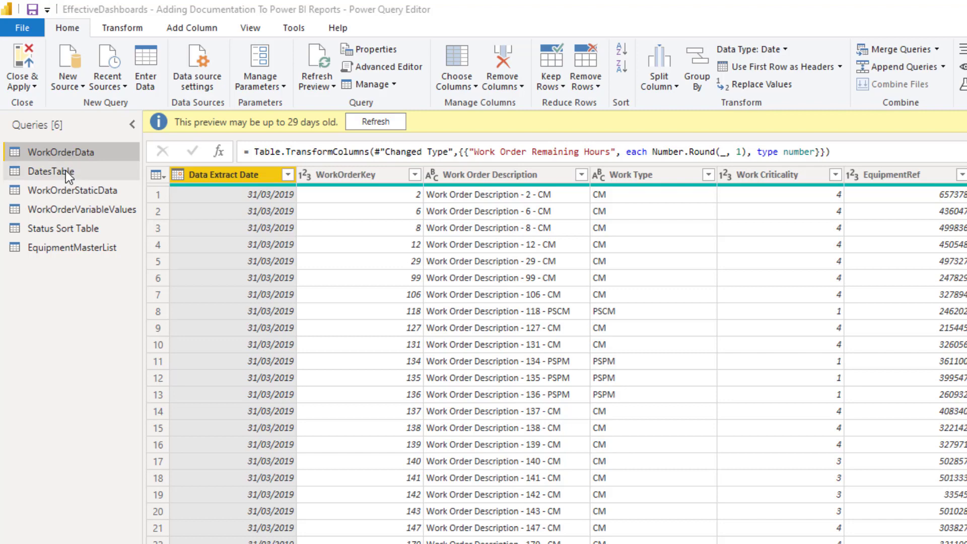
- Set the WorkOrderData query's description to 'WorkOrder data extracted from the CMMS'
right_click(89, 152)
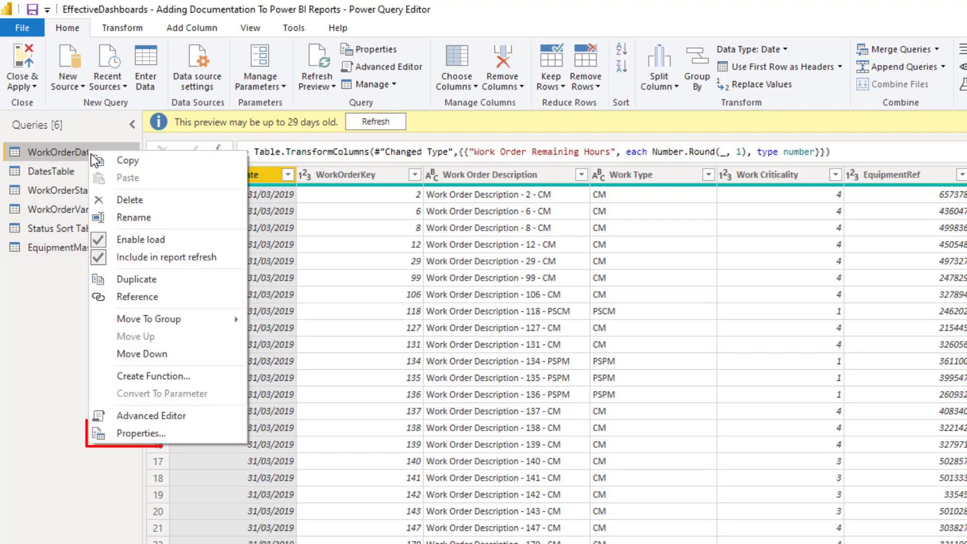
click(151, 432)
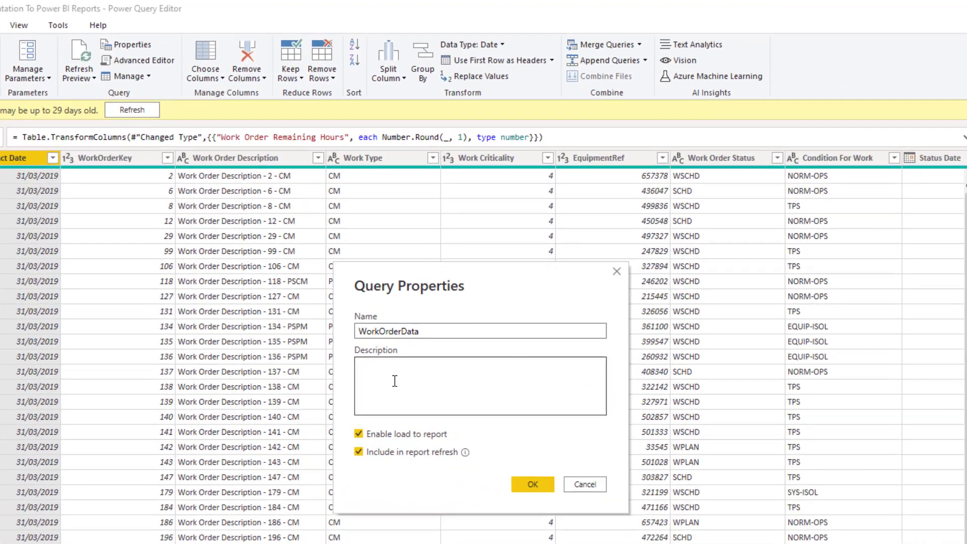
click(484, 391)
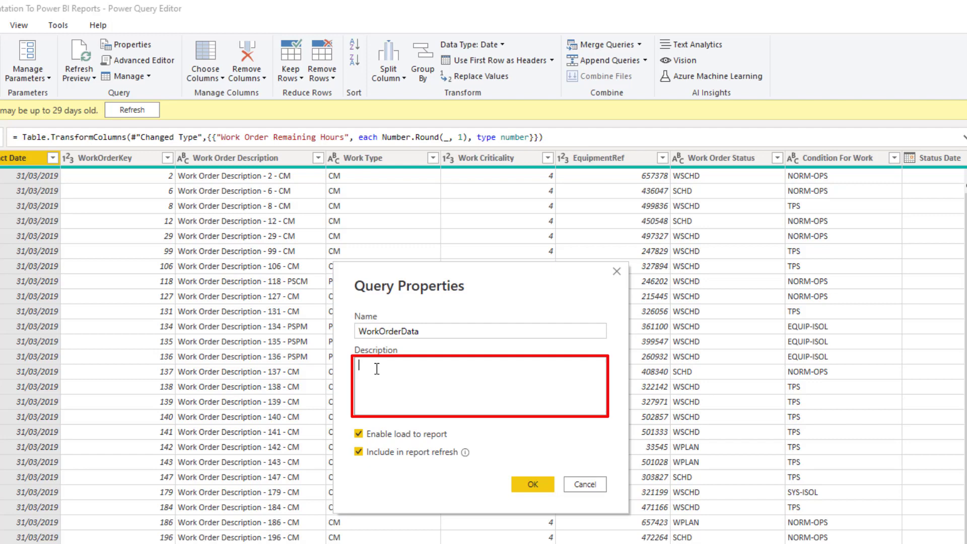
text(WorkOrder data extracted from the CMMS)
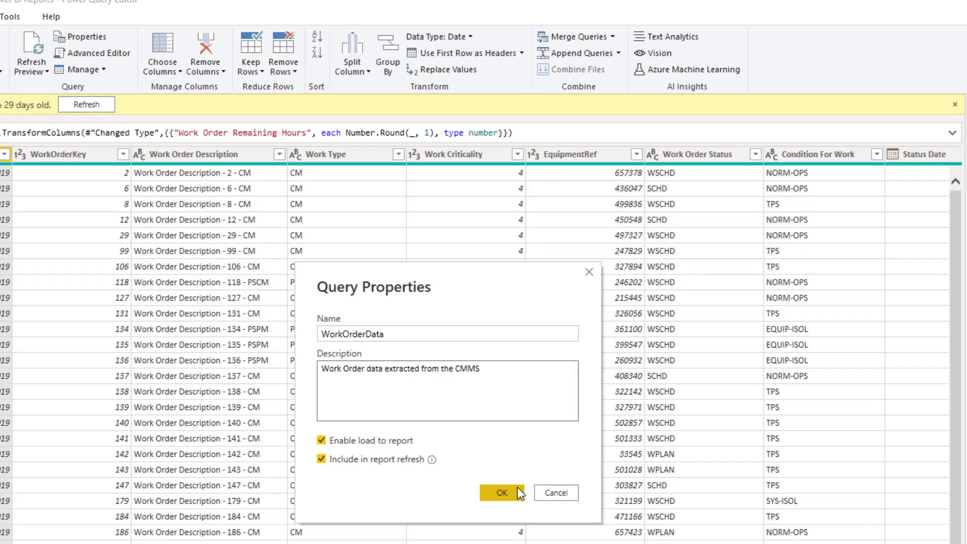
click(532, 484)
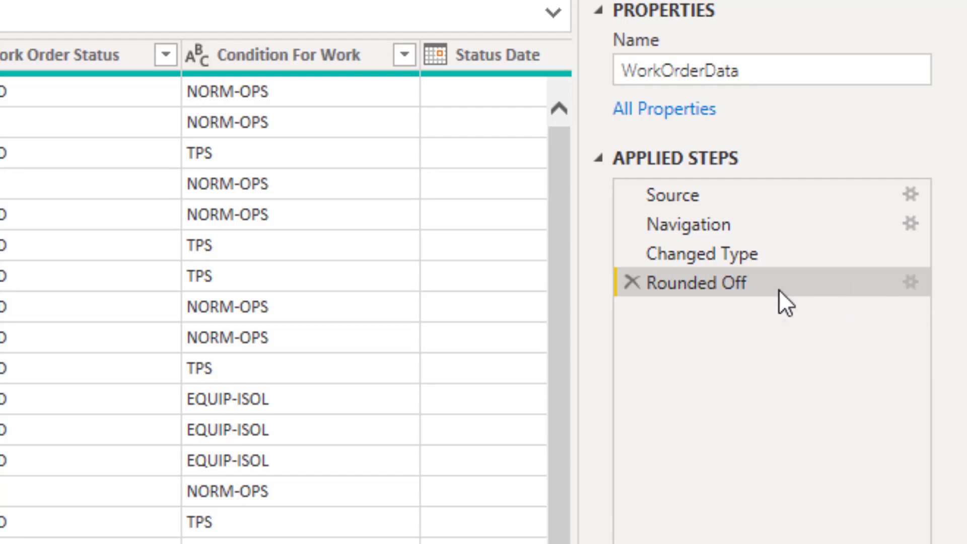
- Rename WorkOrderData's Rounded Off applied step to 'Round planned hours to 2 dec'
right_click(756, 286)
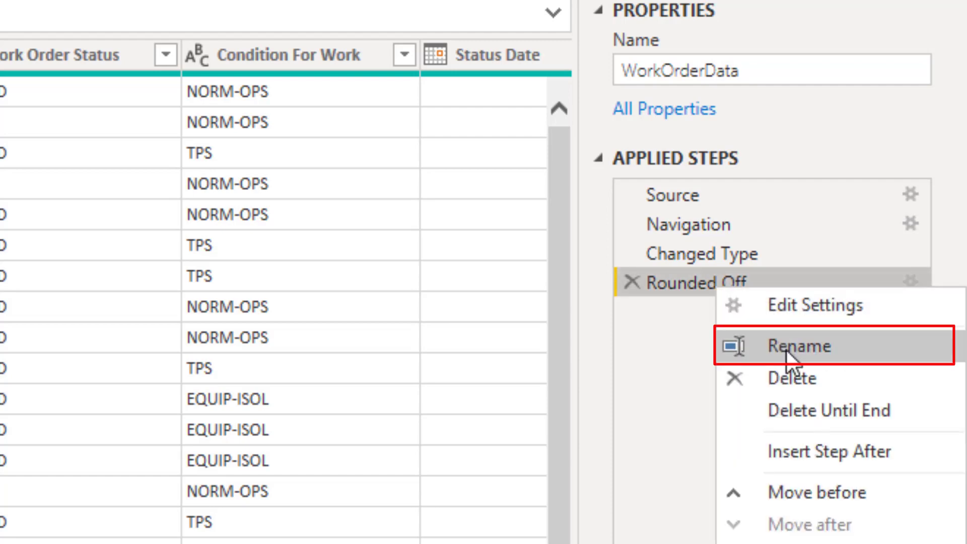
click(788, 346)
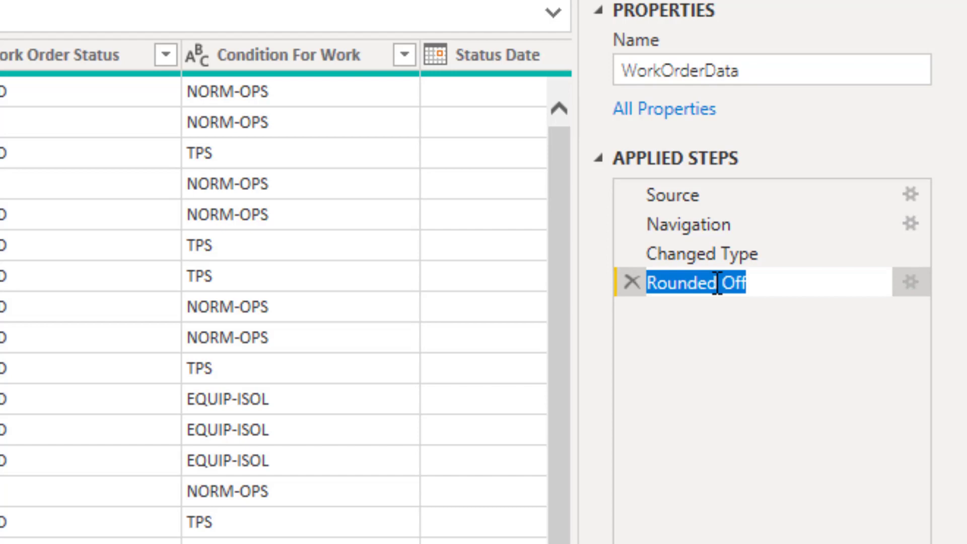
text(Round planned hours to 2 dec)
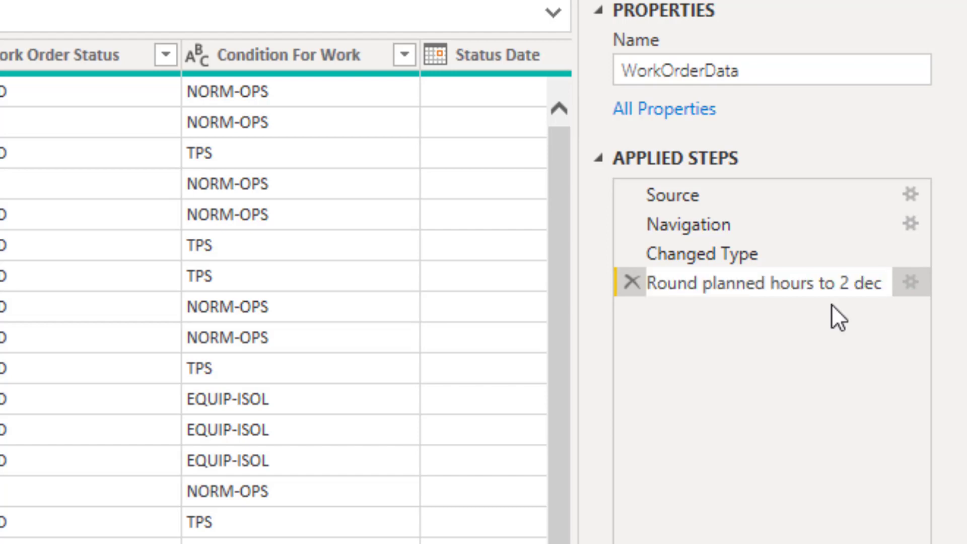
key(Return)
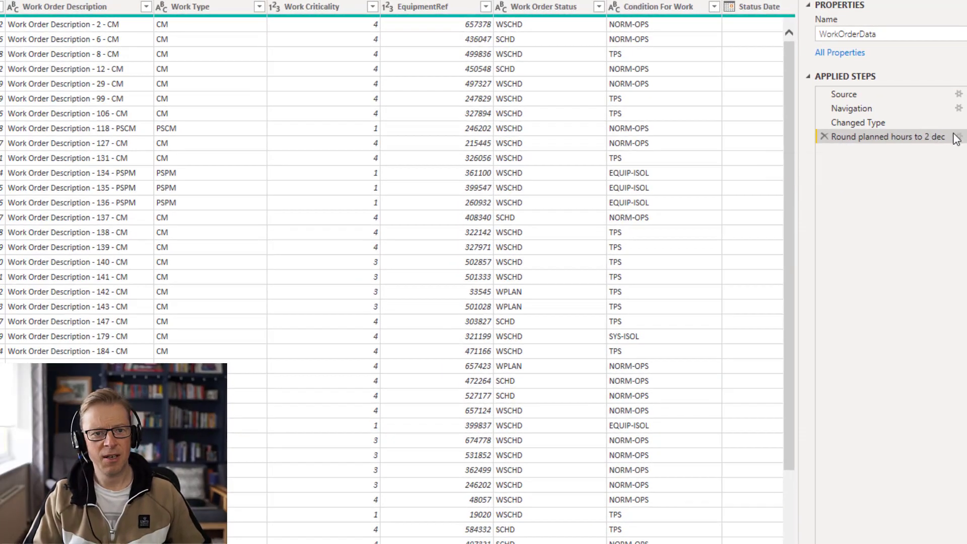
- Give the 'Round planned hours to 2 dec' step the description 'Transforms the planned hours to 2 decimal places'
right_click(894, 144)
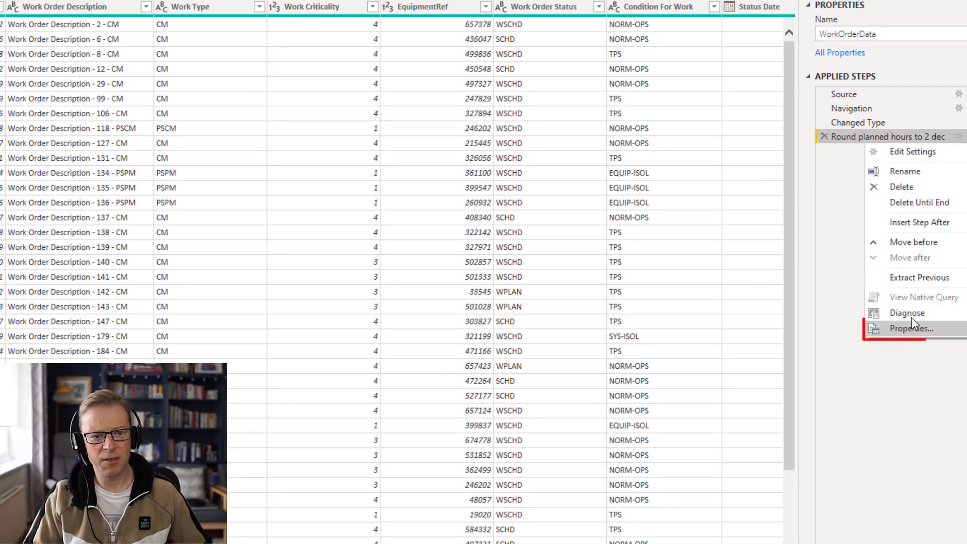
click(920, 330)
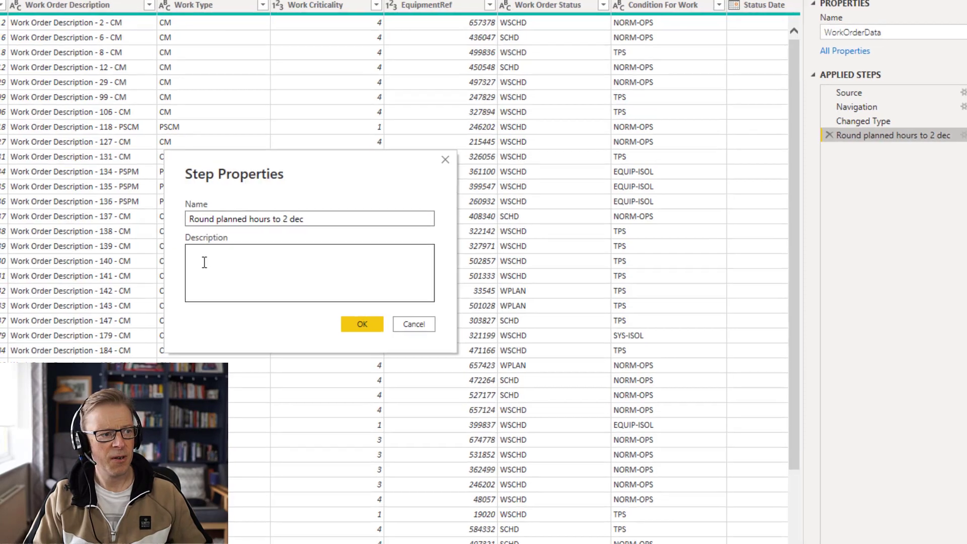
click(205, 263)
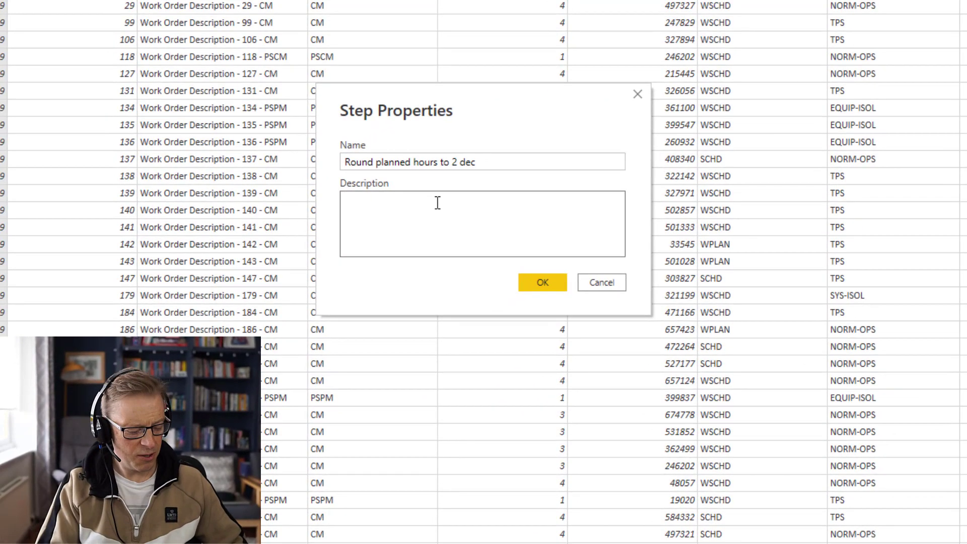
text(Transforms the planned hours to 2 decimal places)
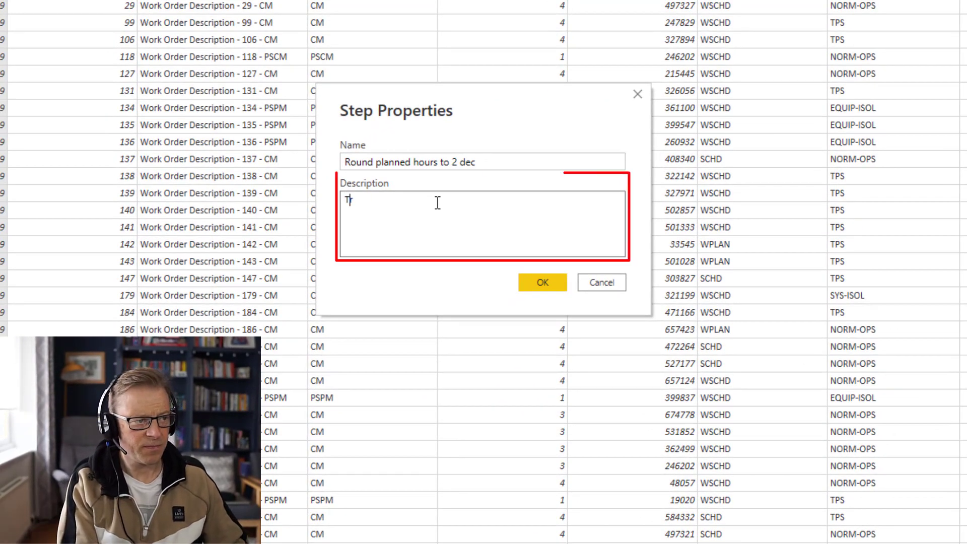
click(552, 281)
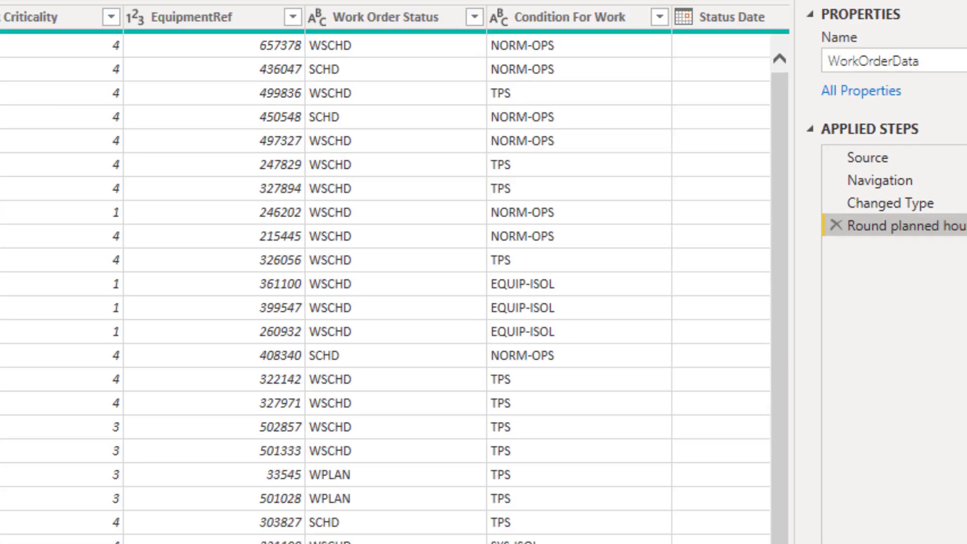
mouse_move(892, 346)
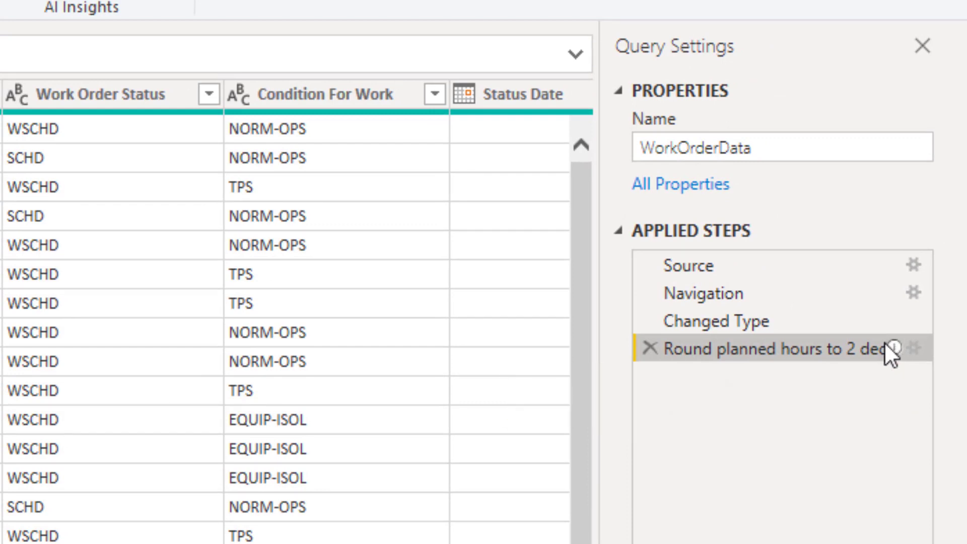
mouse_move(889, 358)
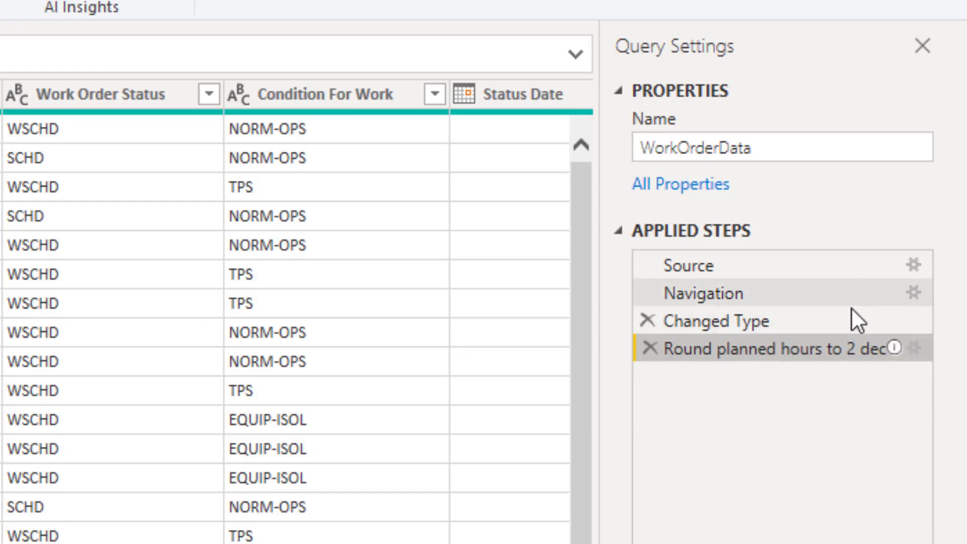
mouse_move(894, 346)
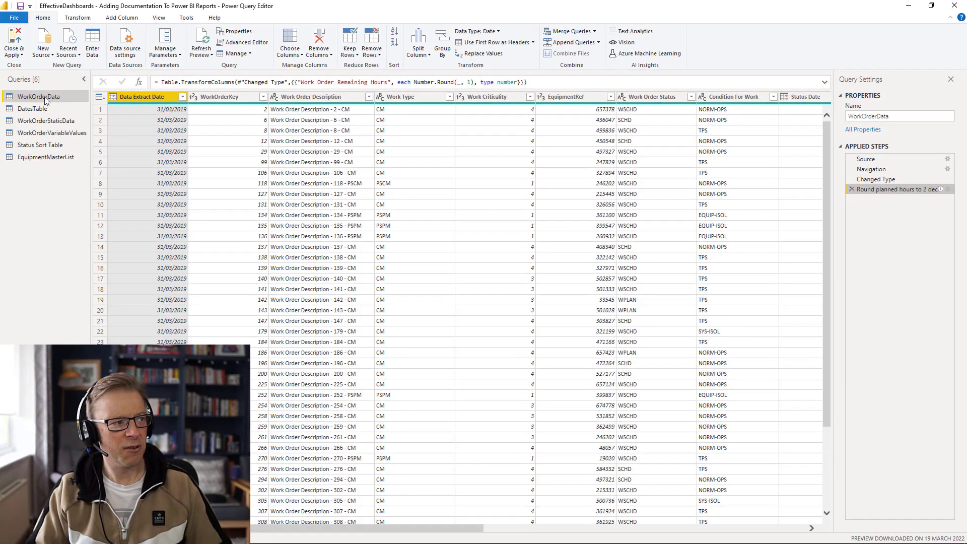
mouse_move(30, 99)
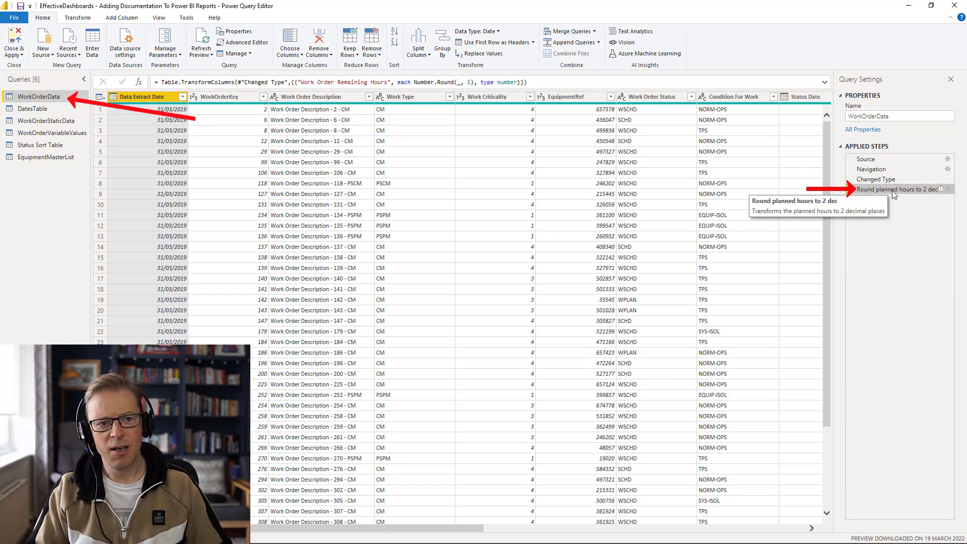
mouse_move(858, 189)
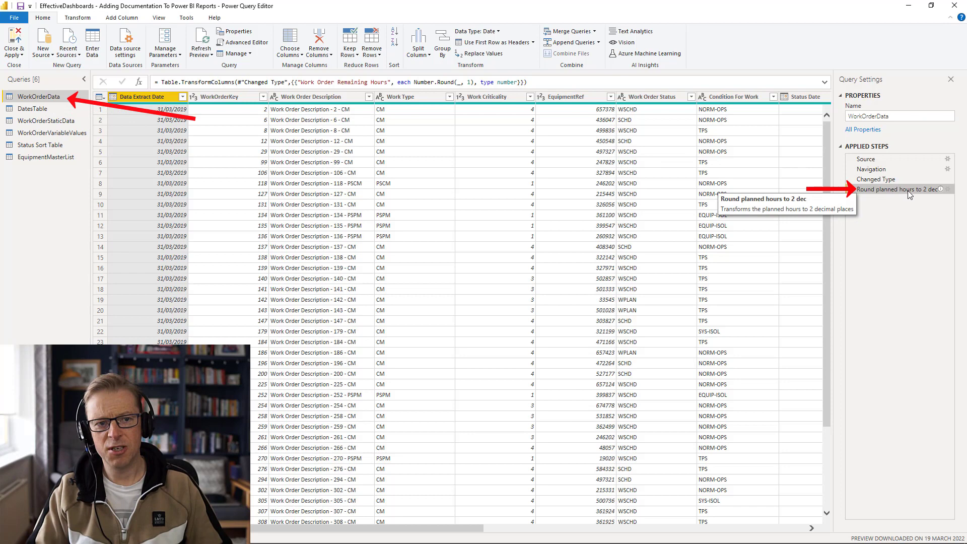
mouse_move(940, 189)
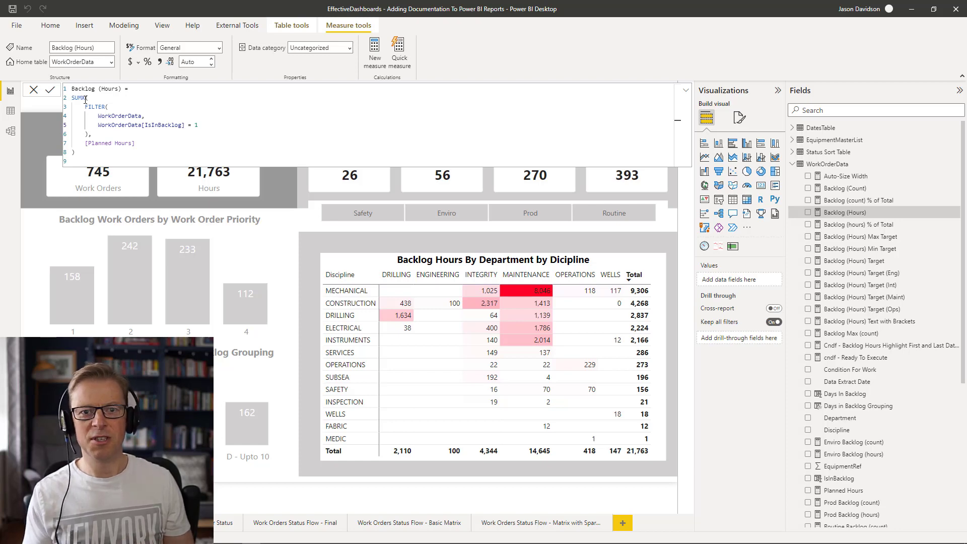
- Add '// Backlog work order hours calculation' above SUMX and a backlog-only note on the filter line
click(72, 97)
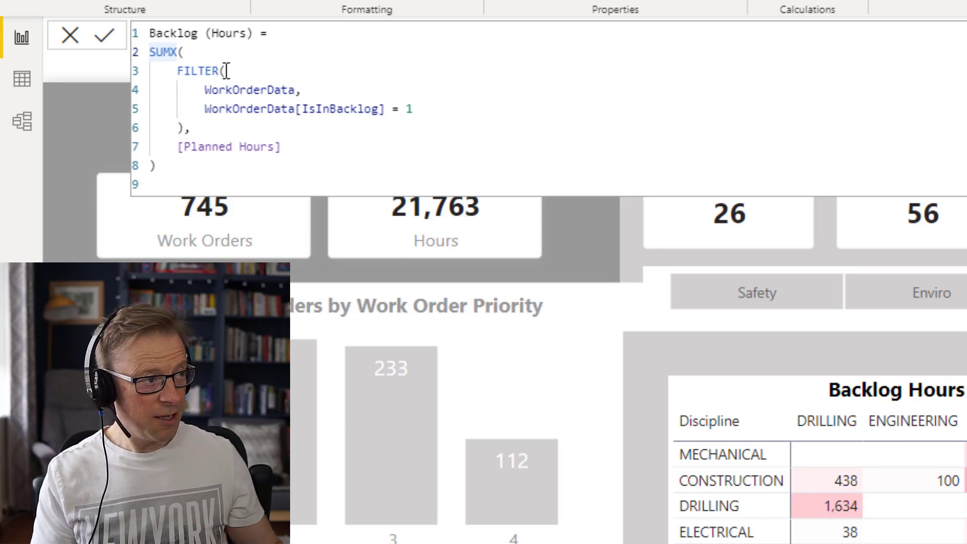
key(alt+Return)
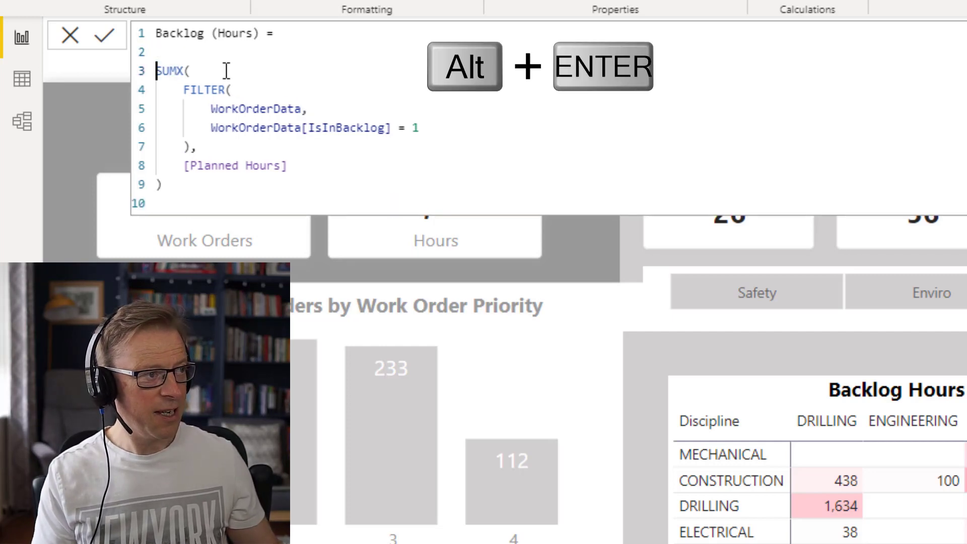
key(Up)
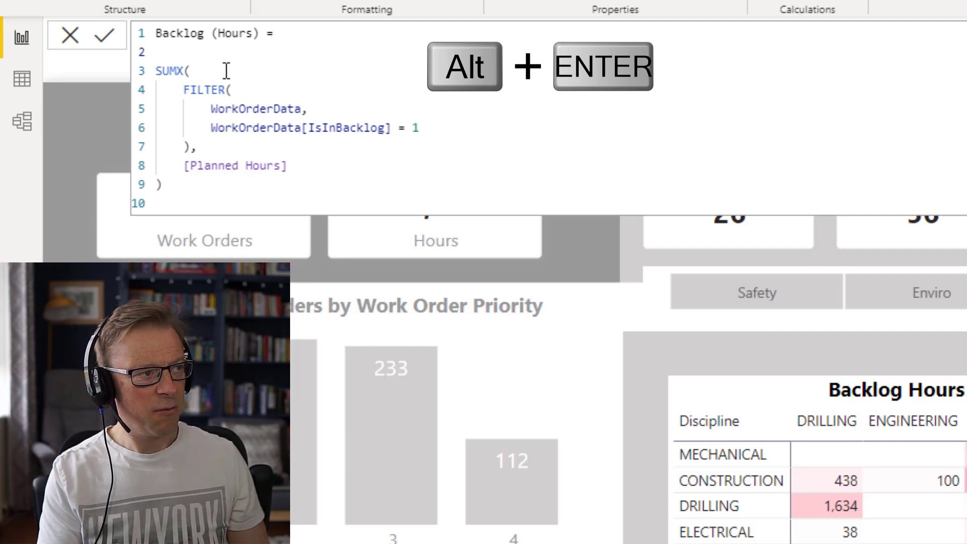
text(//)
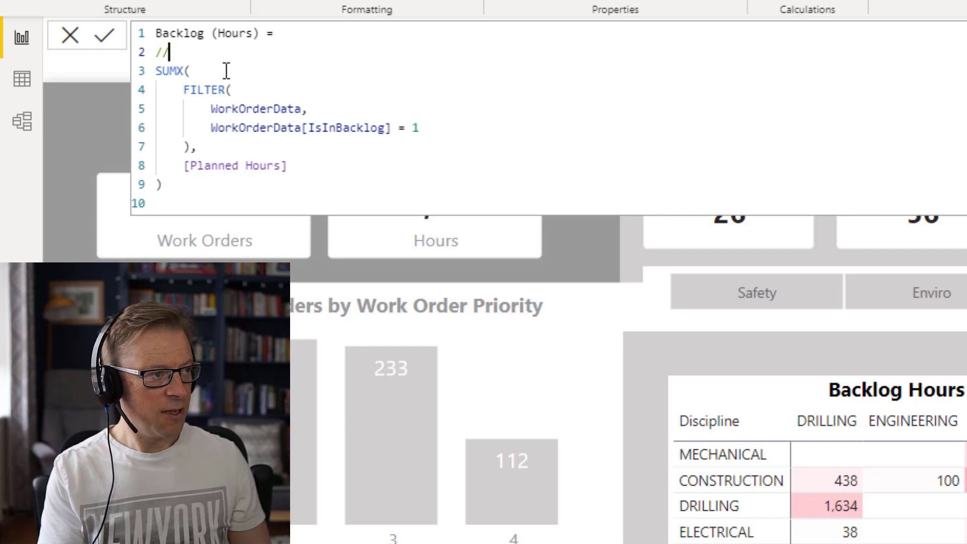
text(Backlog work order hours calculation)
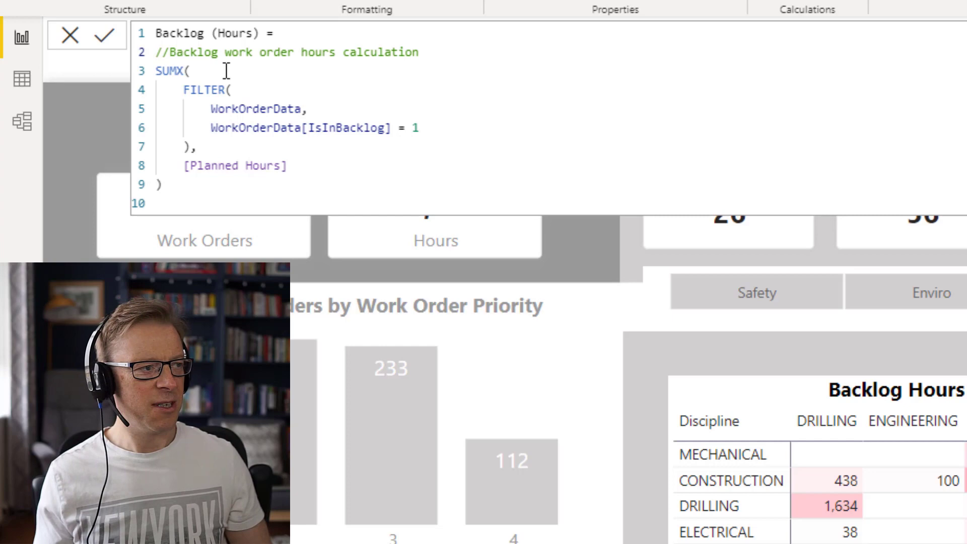
click(502, 126)
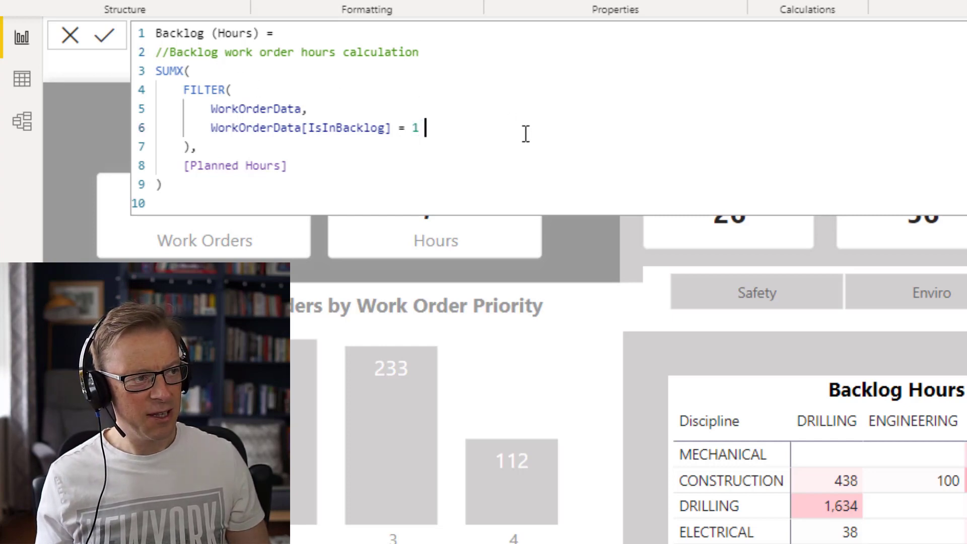
text(//)
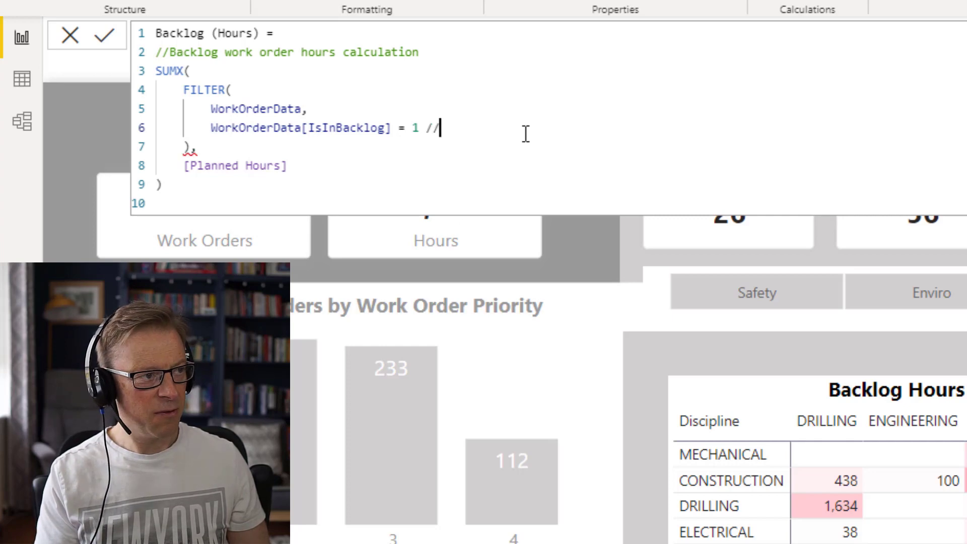
text(only consider work orders that are in backlog)
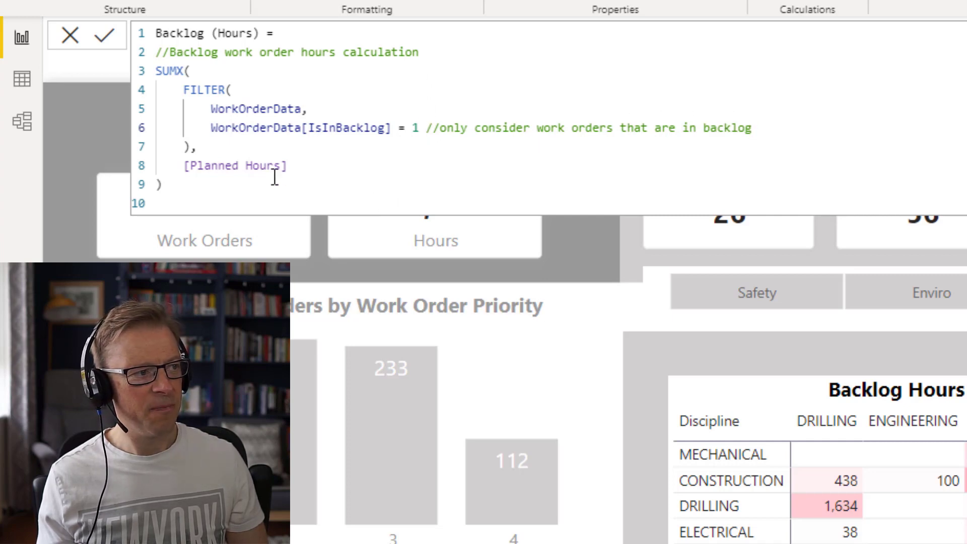
- Insert a /* */ block comment below [Planned Hours] explaining why planned hours are used
click(312, 172)
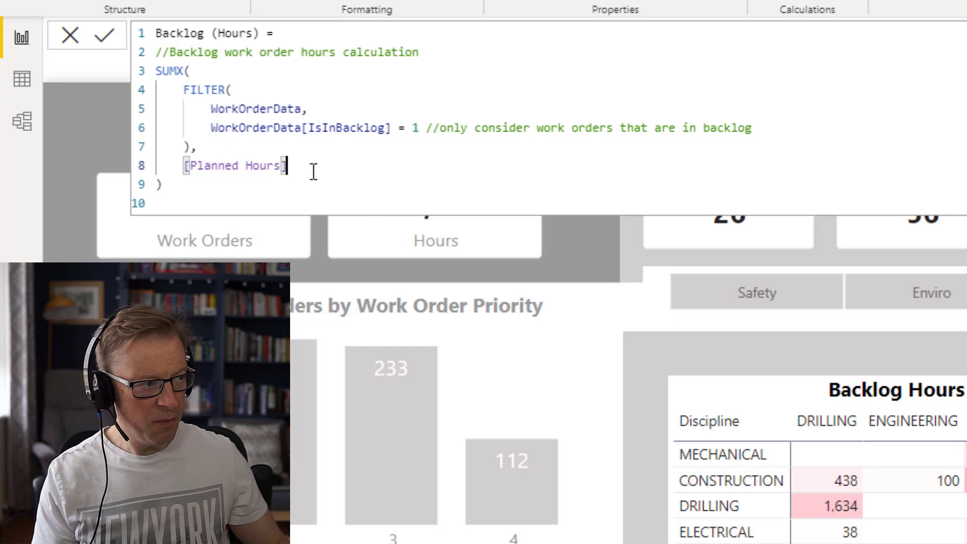
key(shift+Return)
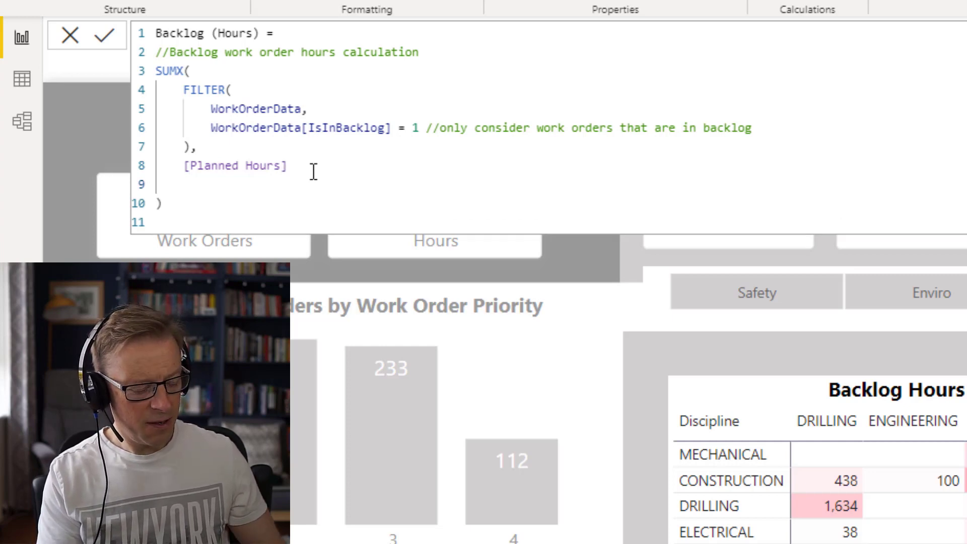
text(/)
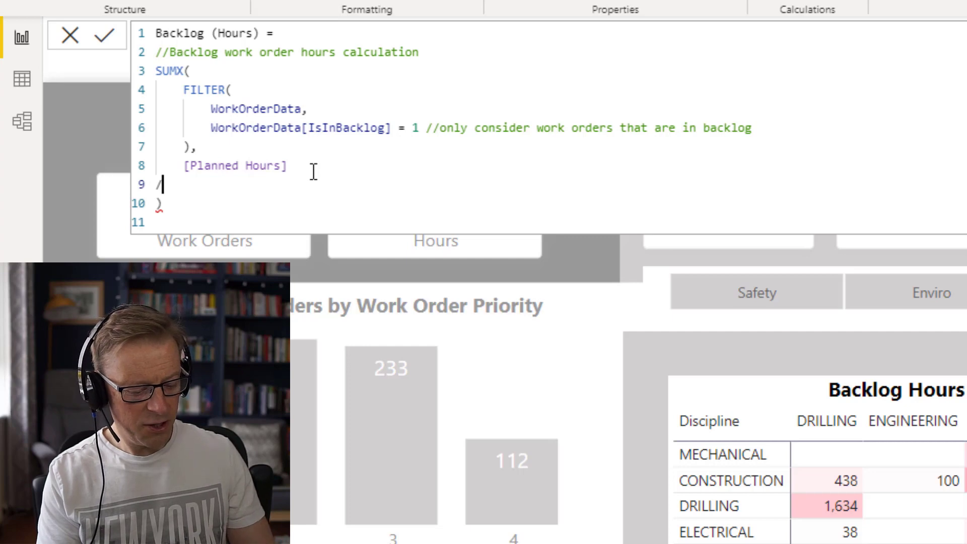
text(*)
text(/*We are using Planned hours, not remaining hours. this in correct and not a mistake.*/)
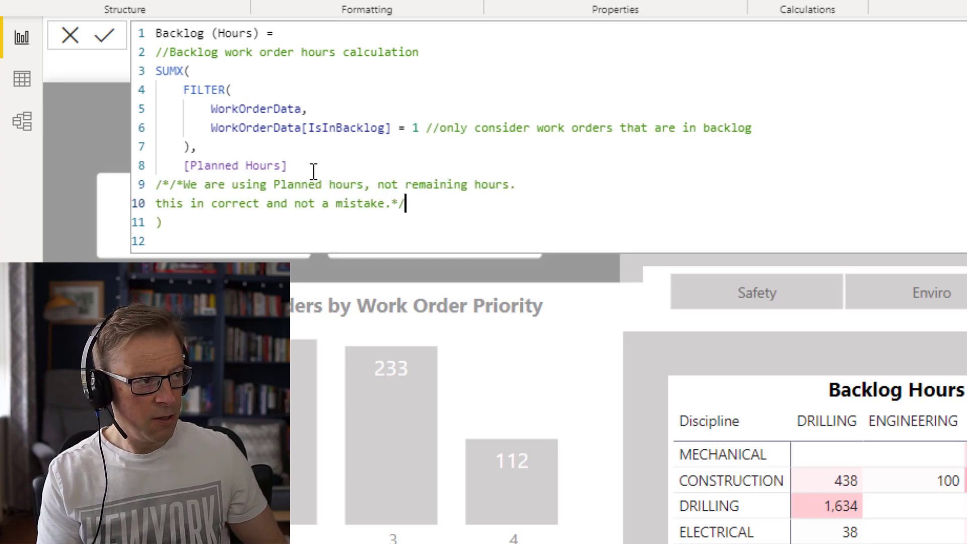
key(Home)
key(Delete)
key(Delete)
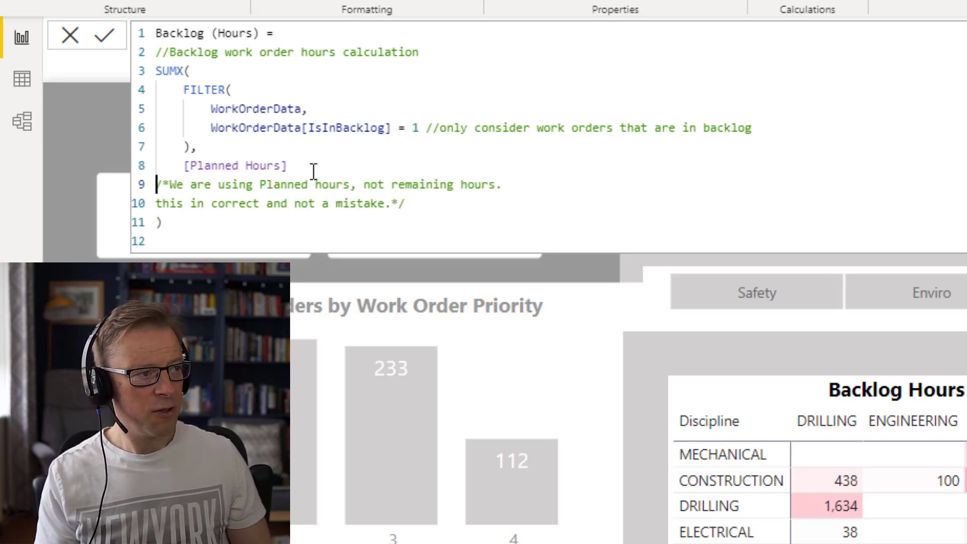
key(Right)
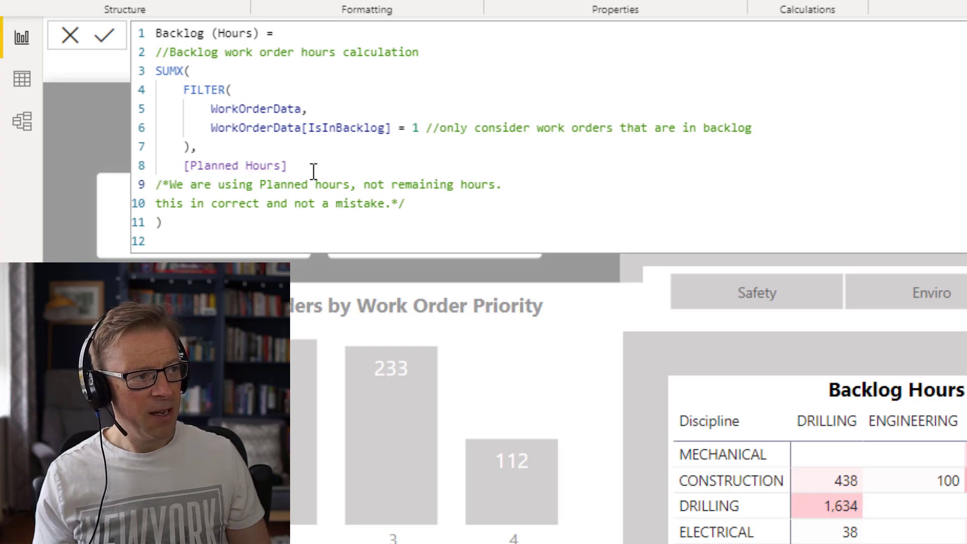
- Check the block comment's lines and move to the closing bracket below it
key(Right)
key(Right)
key(Right)
key(Right)
key(Down)
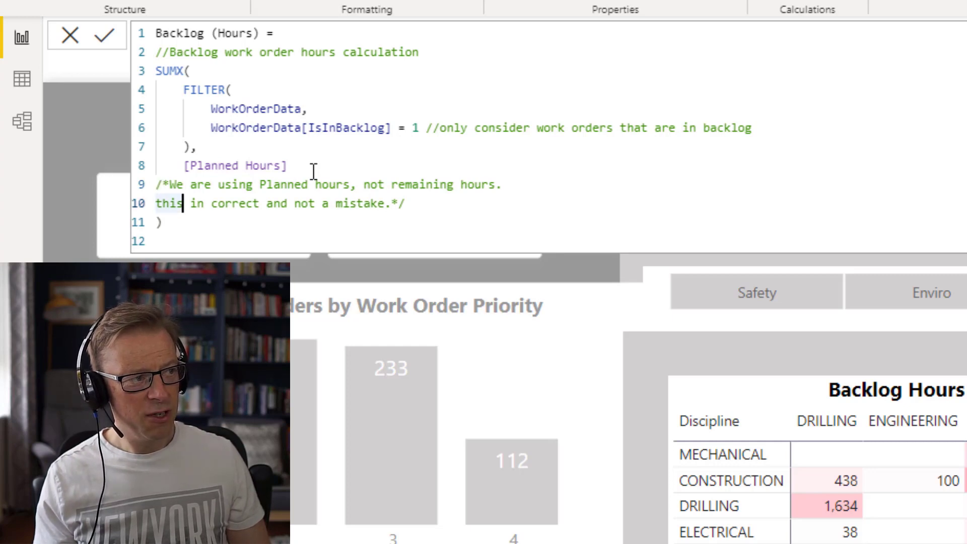
key(Left)
key(Left)
key(Left)
key(Left)
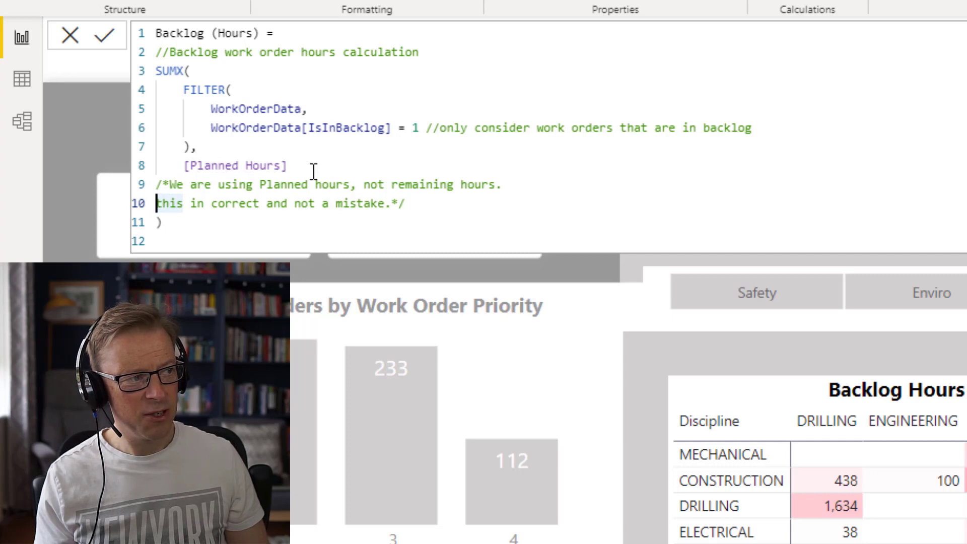
key(Up)
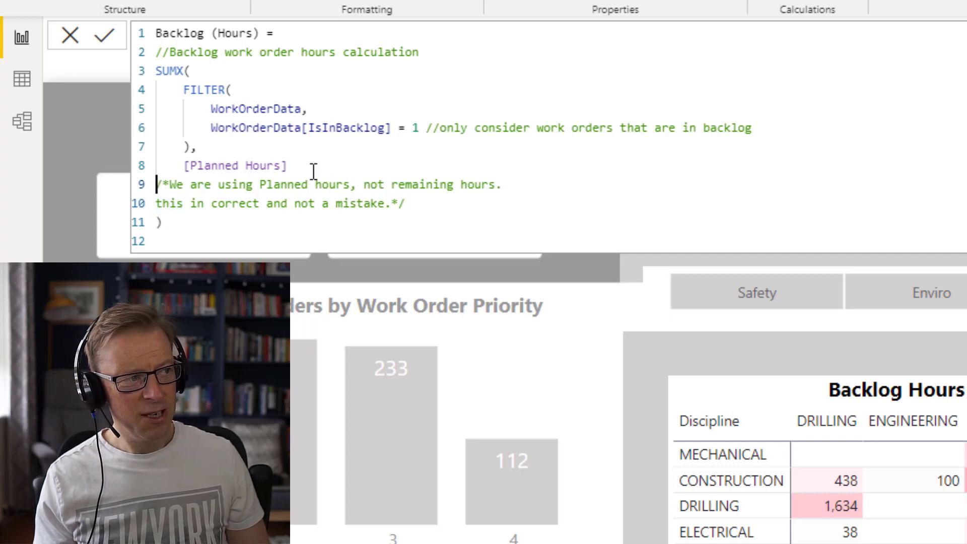
key(Right)
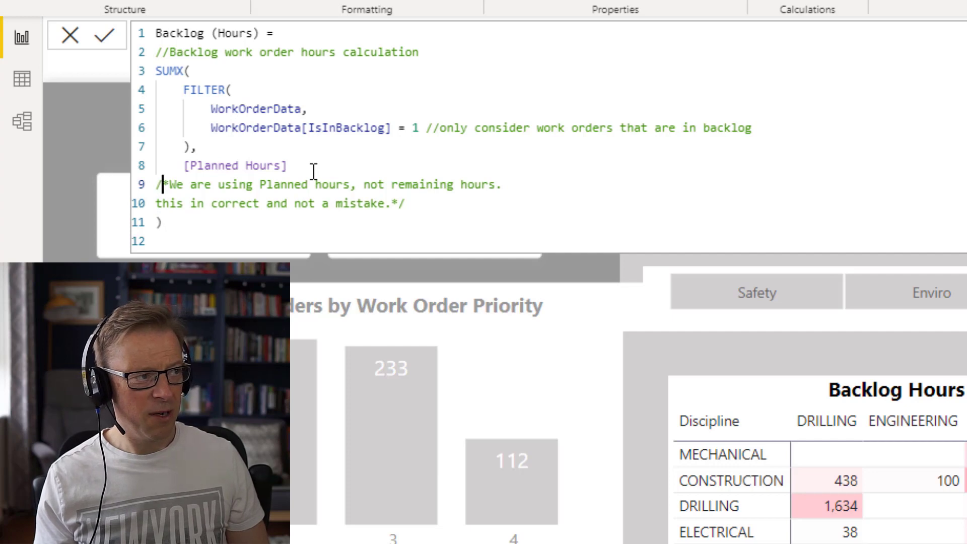
key(Down)
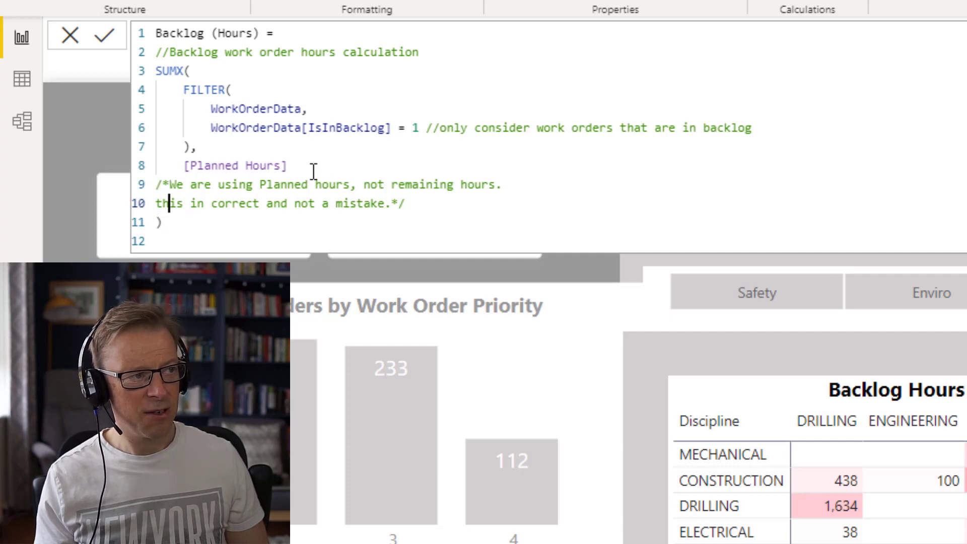
key(ctrl+Right)
key(ctrl+Right)
key(ctrl+Right)
key(ctrl+Right)
key(ctrl+Right)
key(ctrl+Right)
key(ctrl+Right)
key(Right)
key(Right)
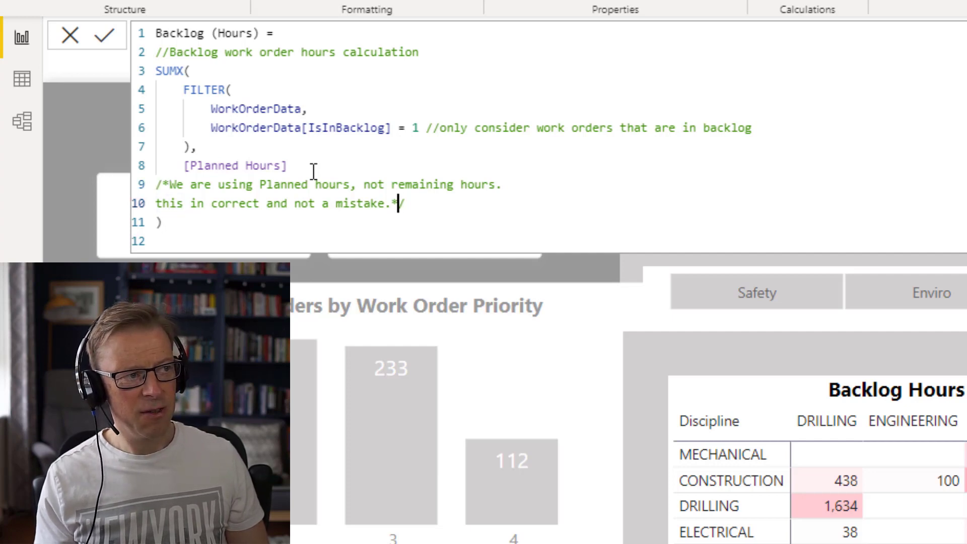
key(Down)
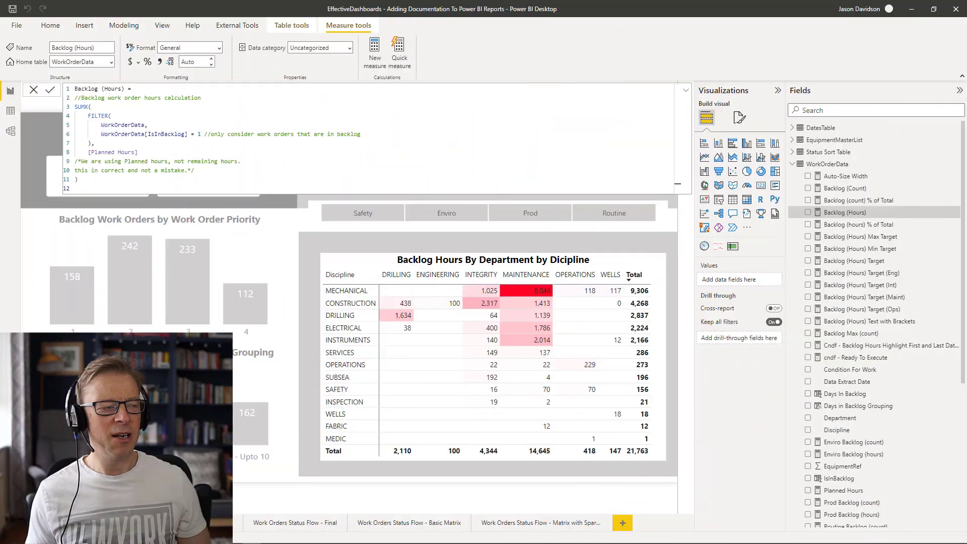
- Commit the Backlog (Hours) formula and show WorkOrderData's CMMS description in Model view properties
click(686, 89)
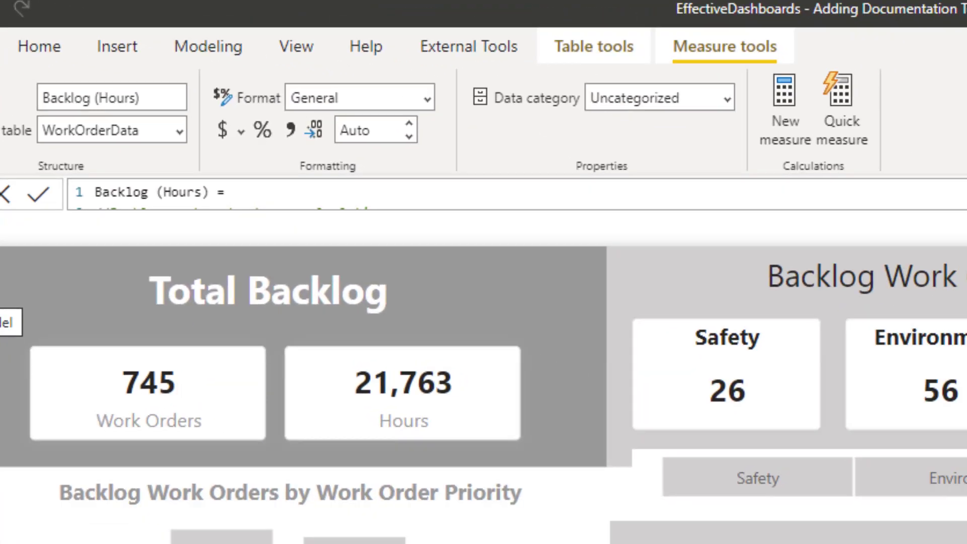
click(31, 352)
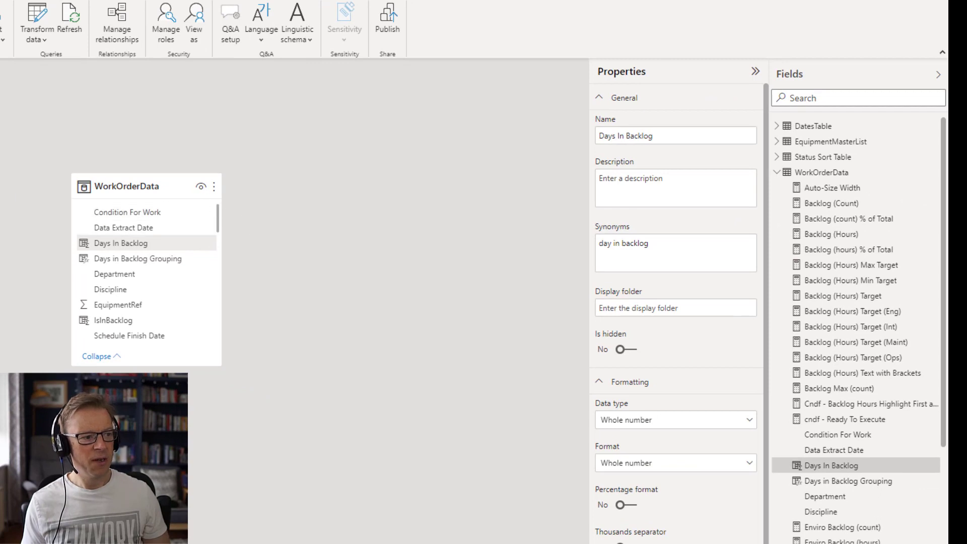
mouse_move(122, 189)
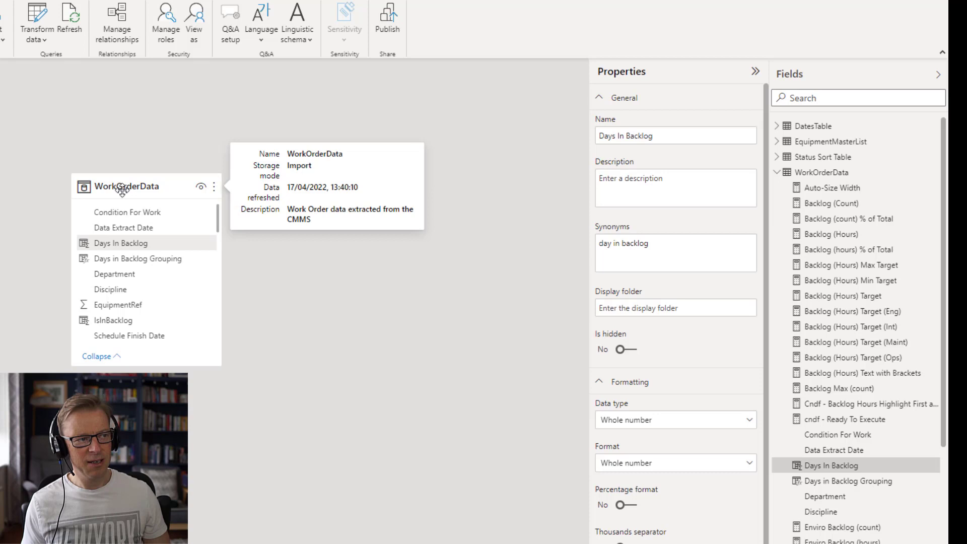
click(123, 189)
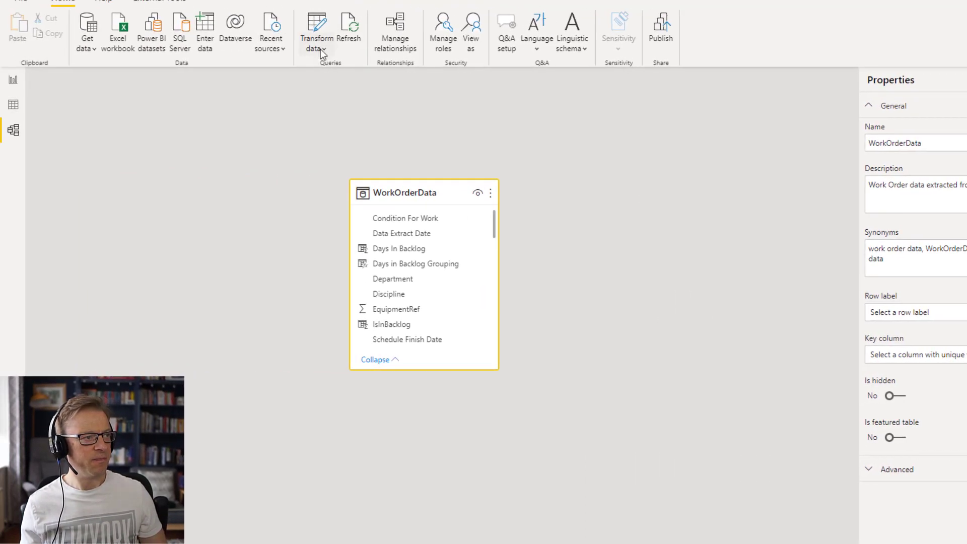
click(52, 40)
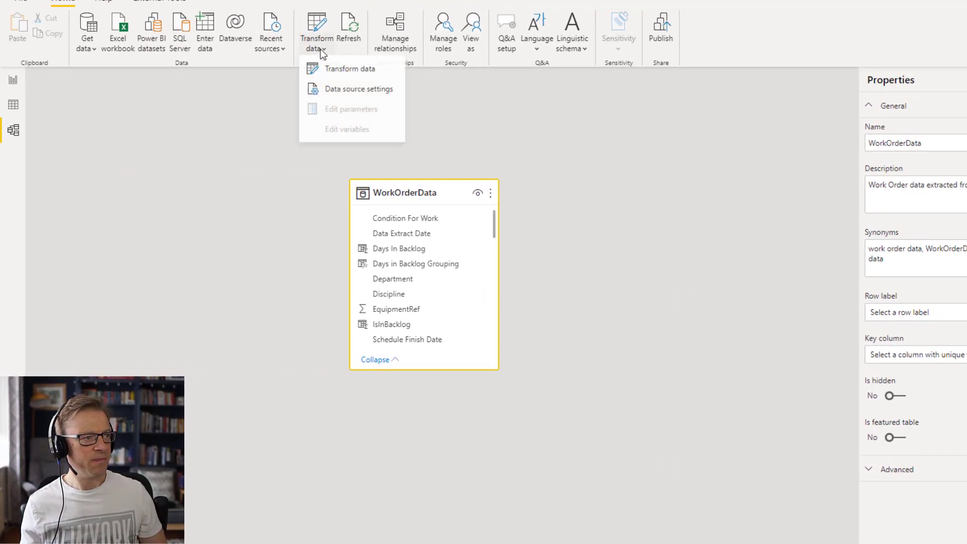
click(340, 71)
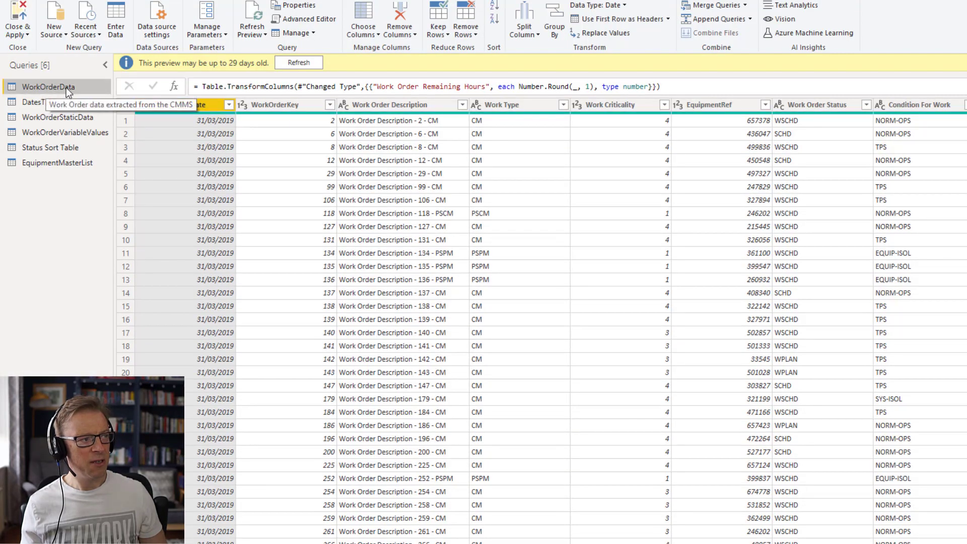
right_click(66, 88)
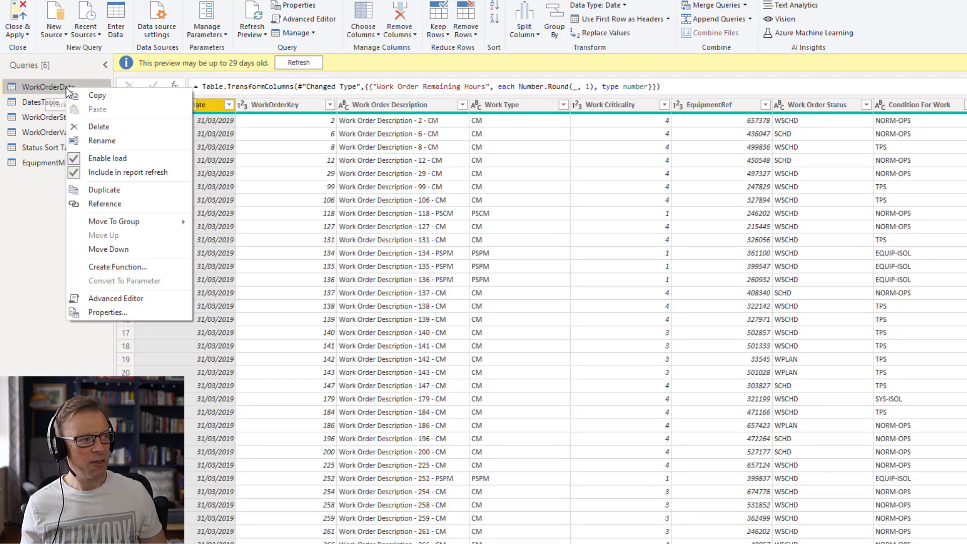
click(114, 312)
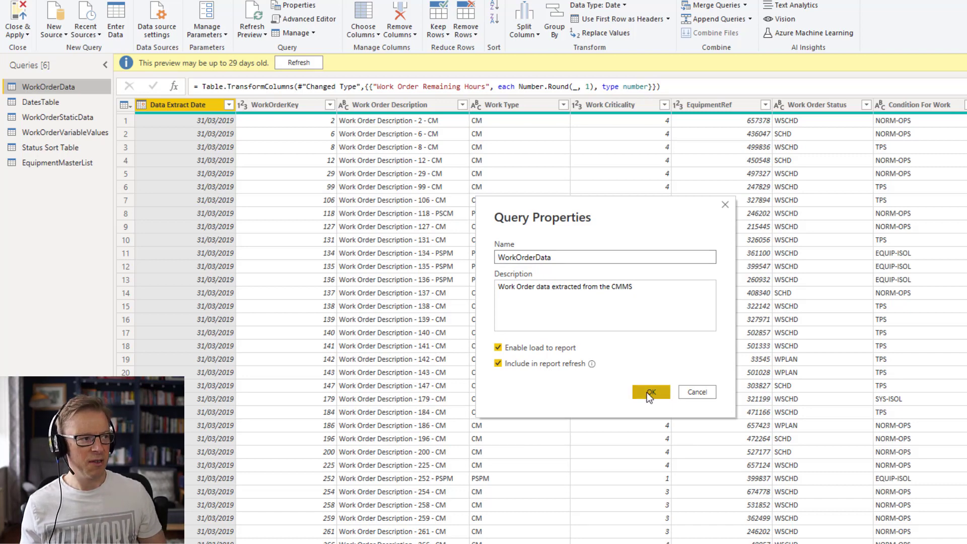
click(647, 392)
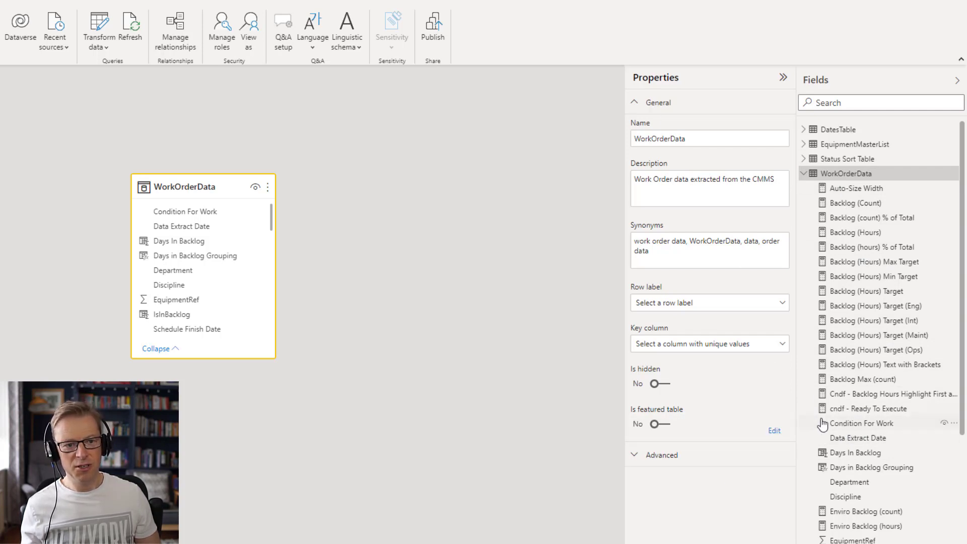
- Show Backlog (Hours)'s description: all hours on work orders past their target finish date
click(855, 232)
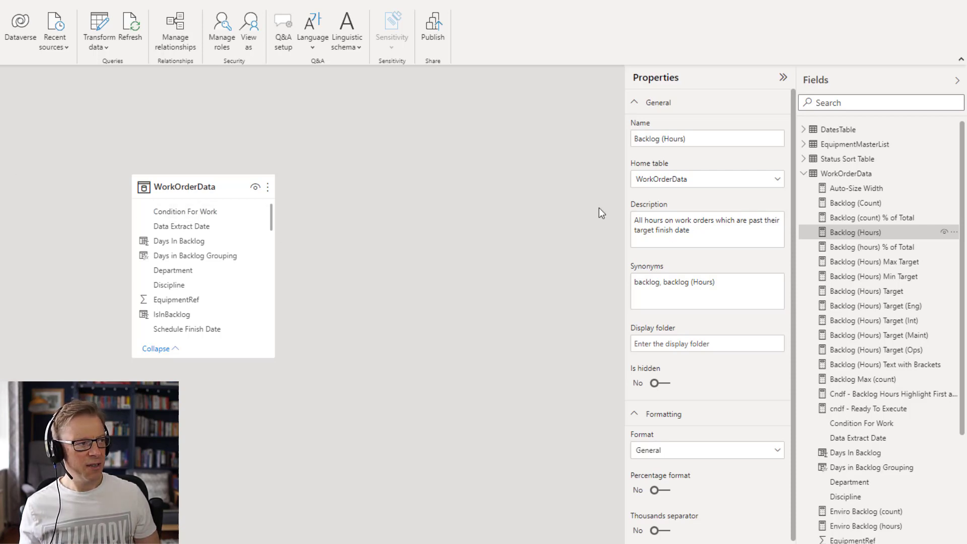
mouse_move(849, 236)
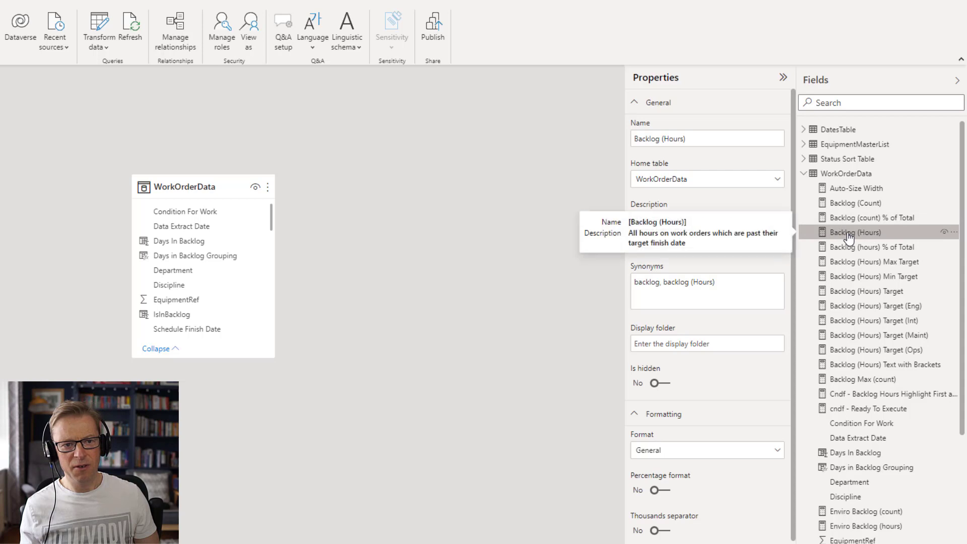